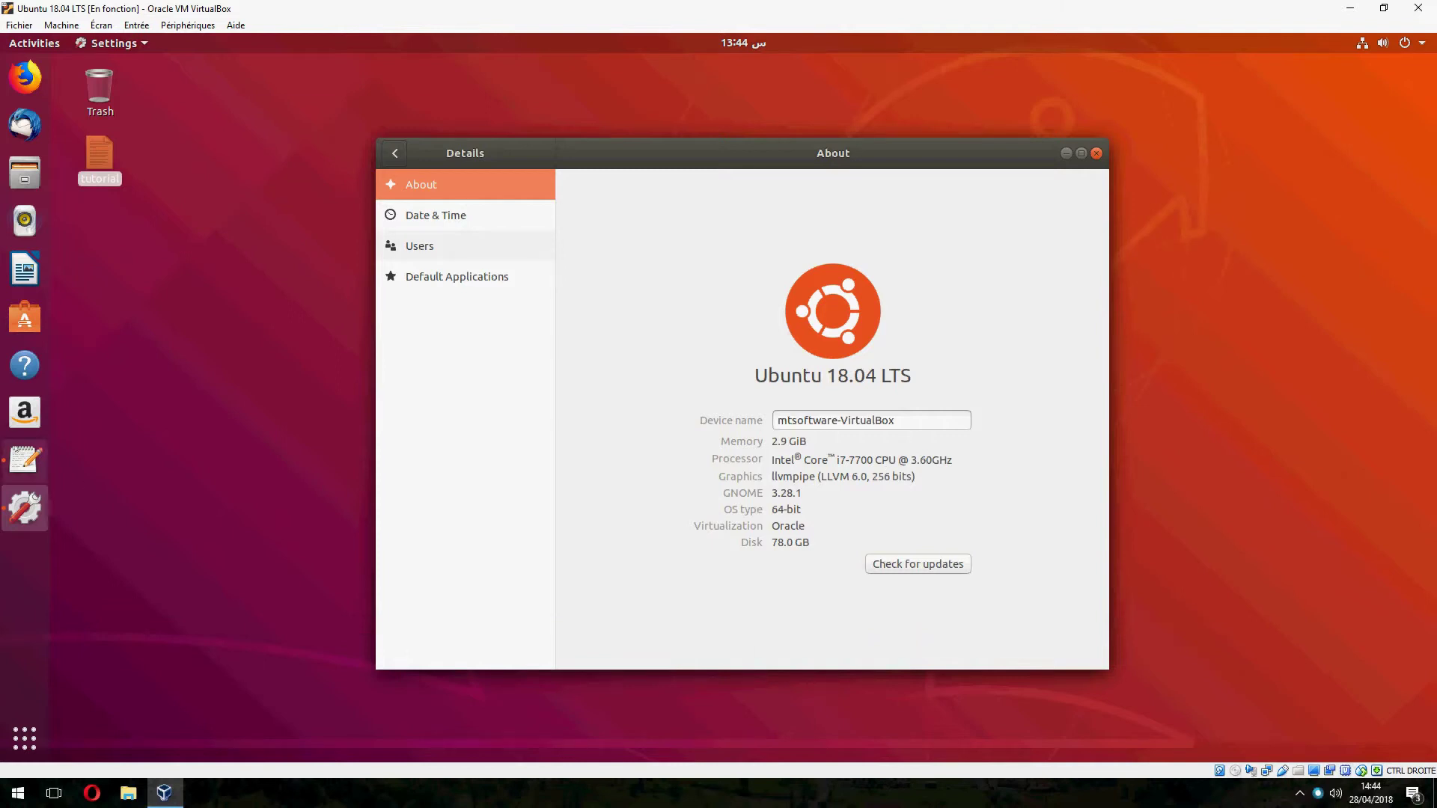
Open the Java 10 installation tutorial notes from the desktop in Text Editor
left_click(25, 458)
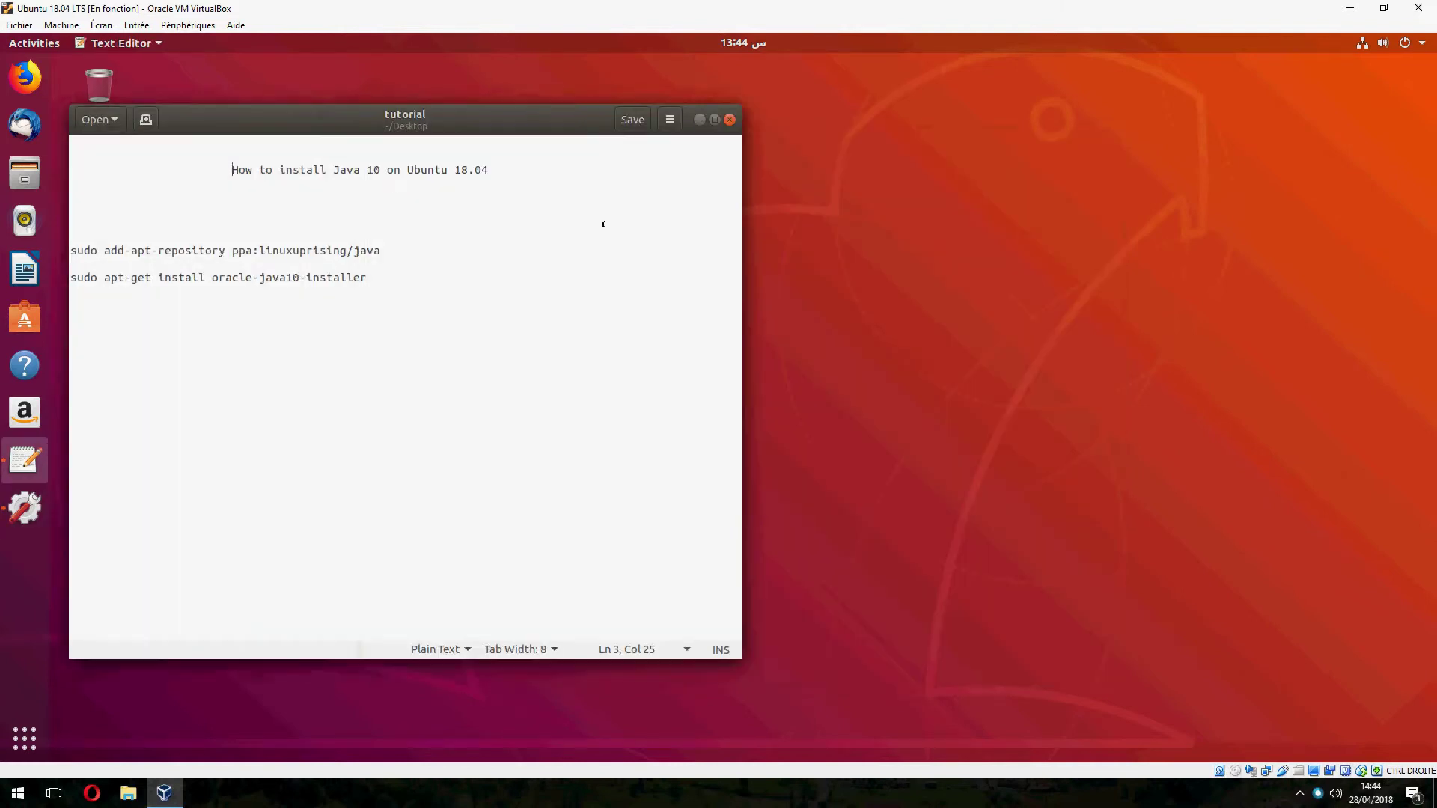
left_click(913, 405)
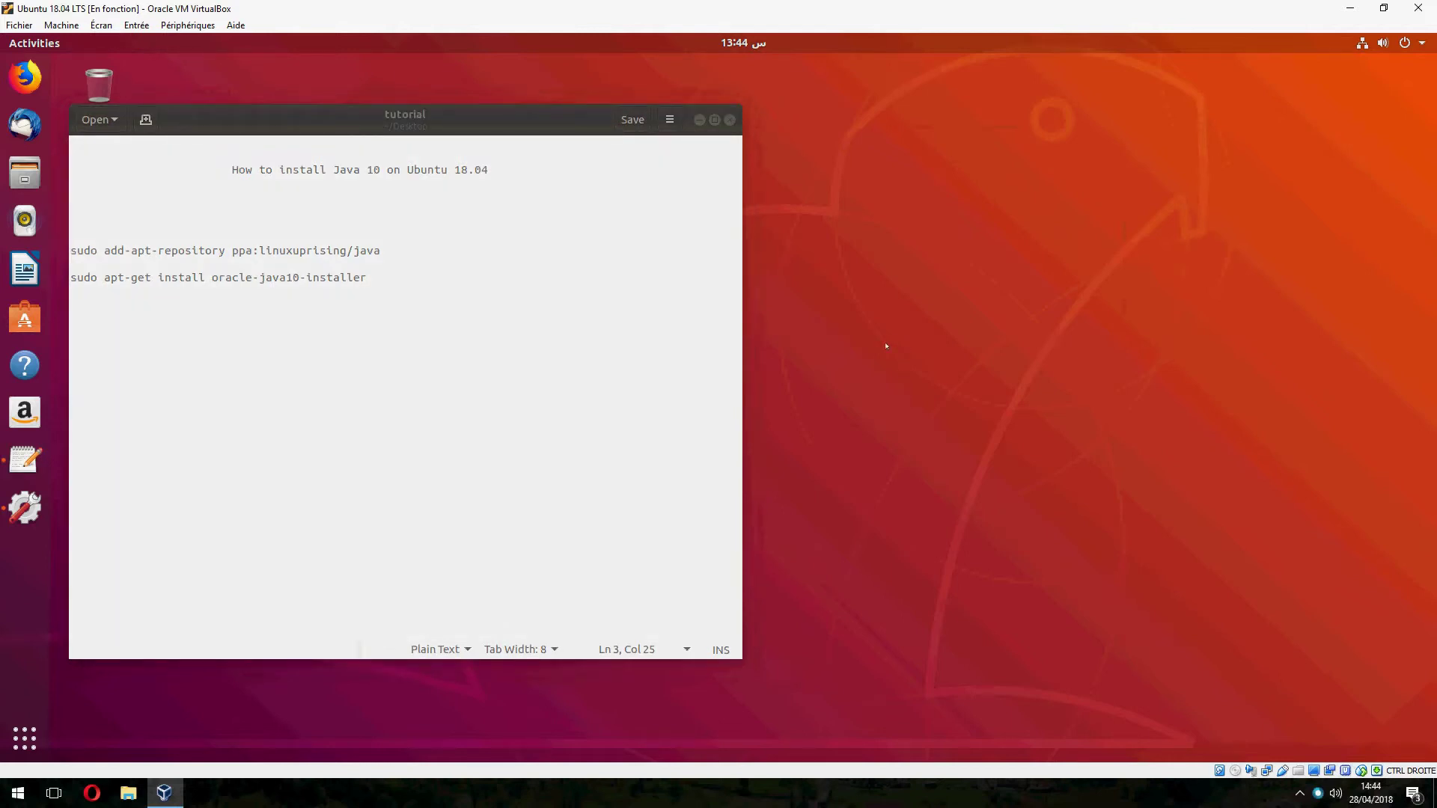
Open a new cleared terminal window and move it toward the screen centre
key("ctrl+alt+t")
type("c")
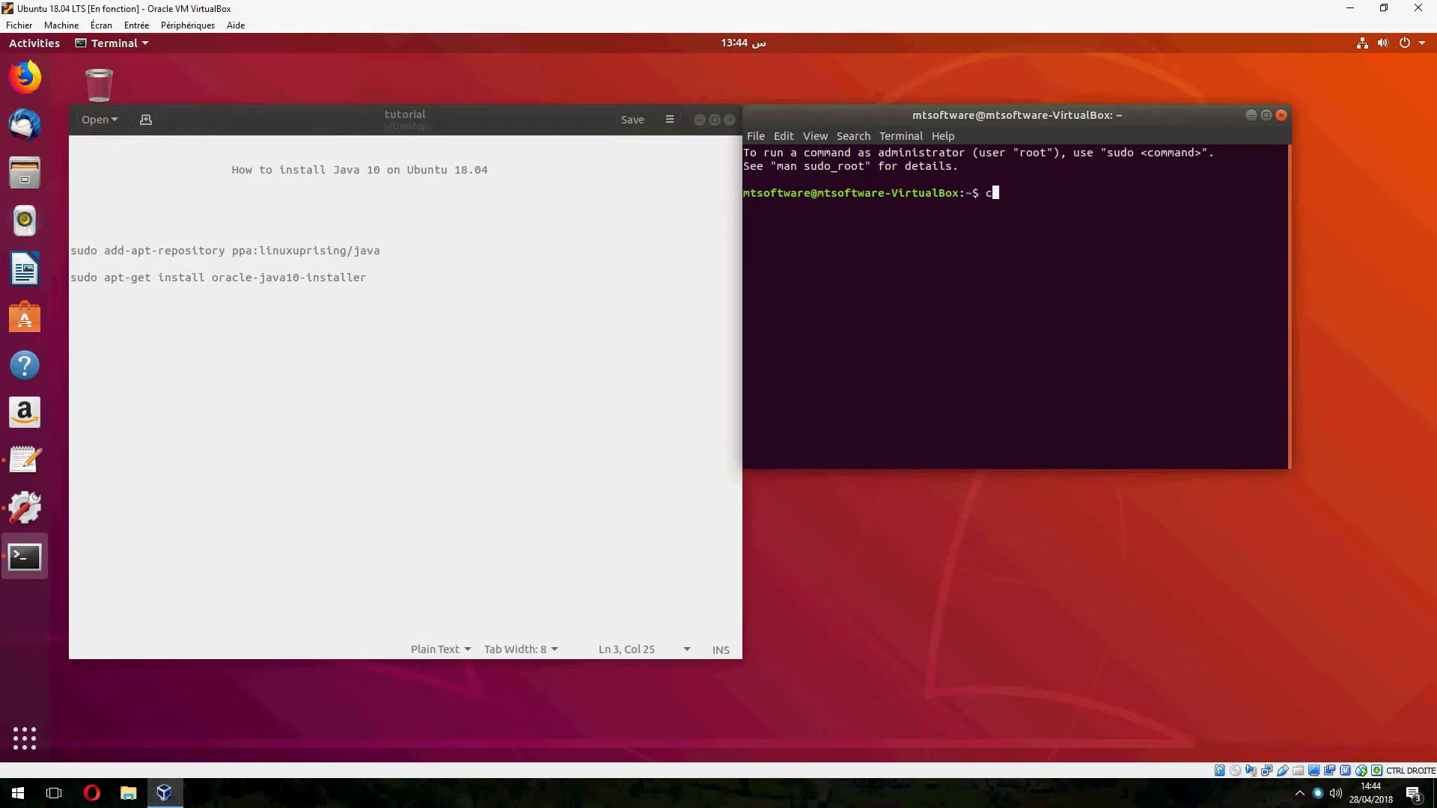
key("ctrl+l")
left_click_drag(1056, 114, 887, 216)
Run the add-apt-repository command from the notes to add the linuxuprising/java PPA
left_click(288, 264)
triple_click(294, 251)
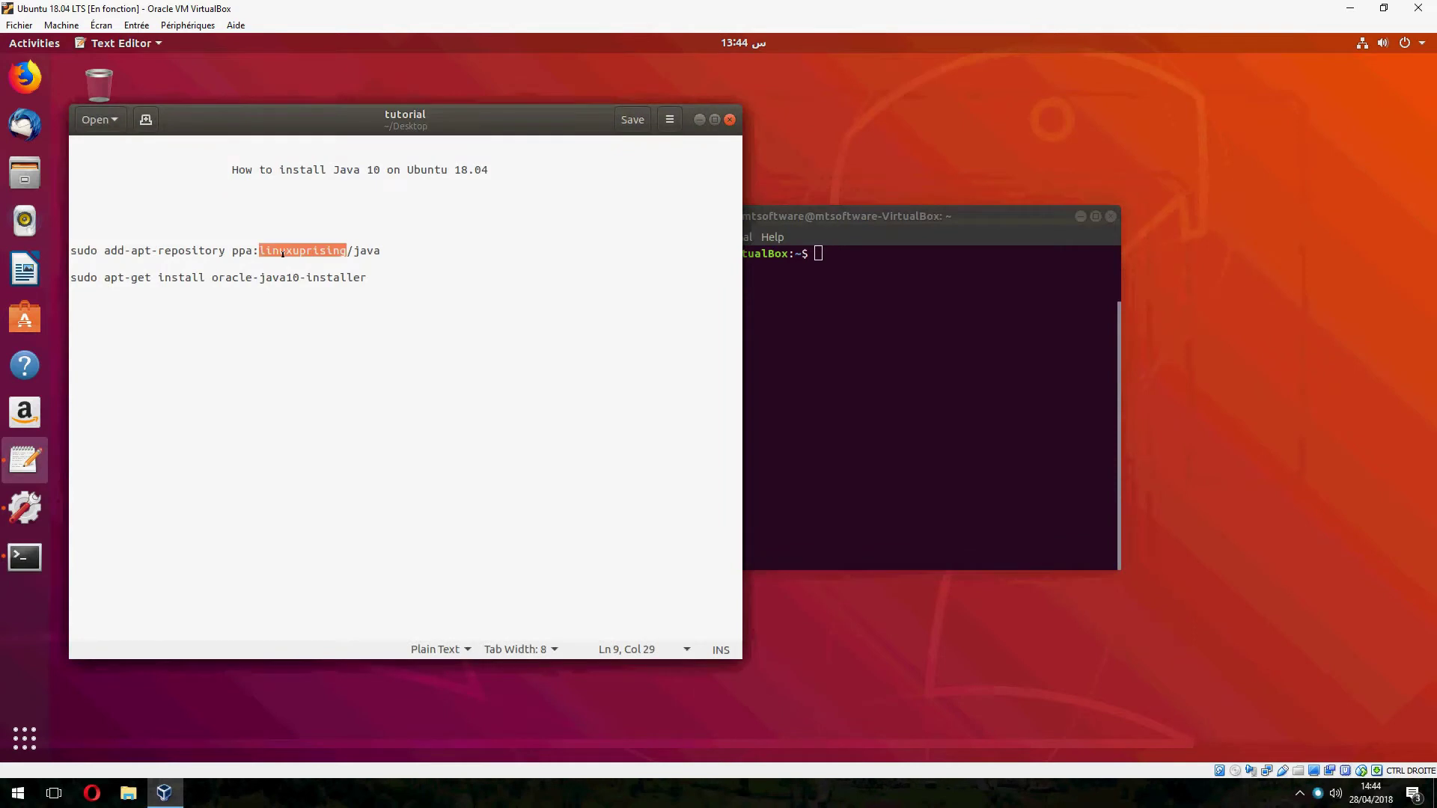
left_click(794, 328)
right_click(792, 329)
left_click(822, 369)
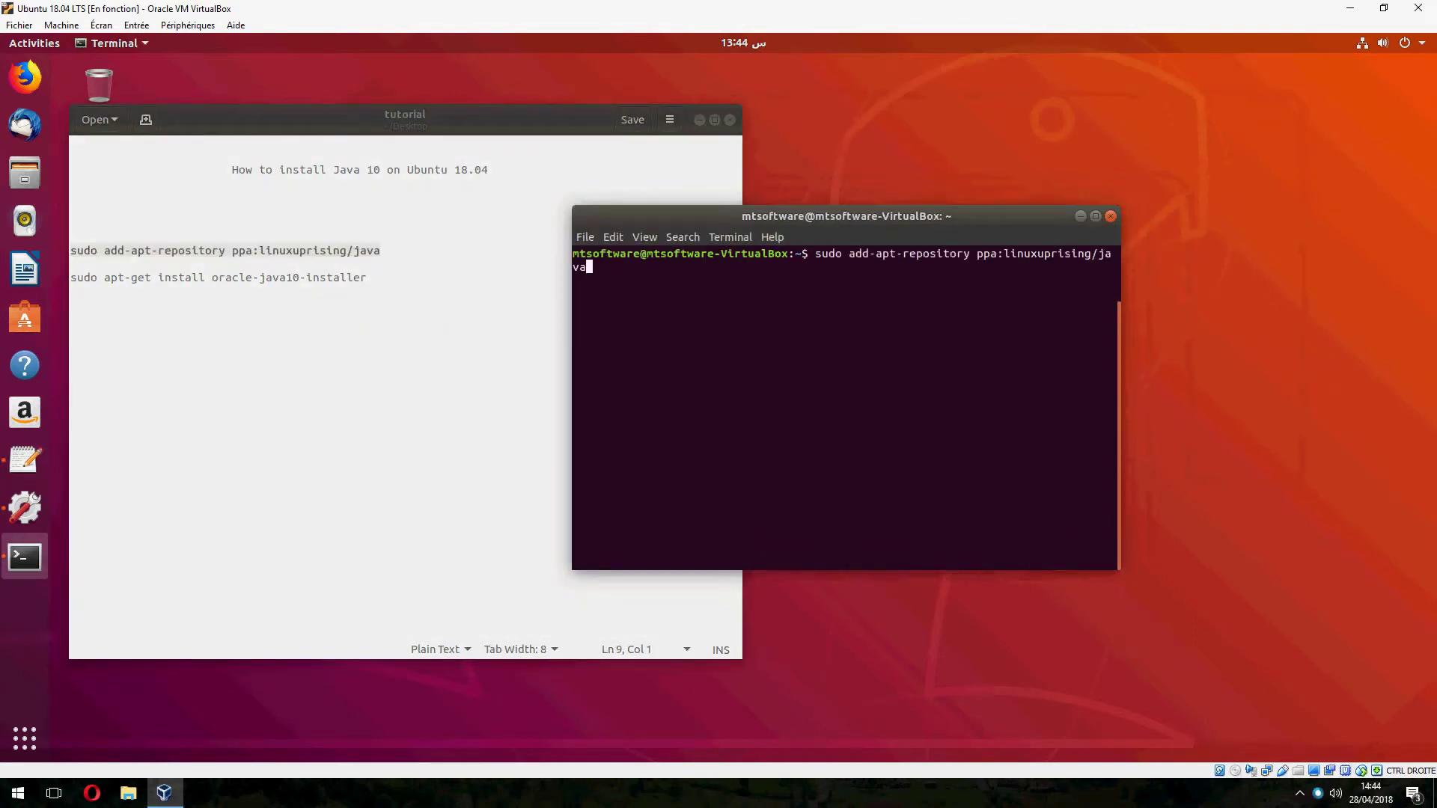
key("Return")
key("Return")
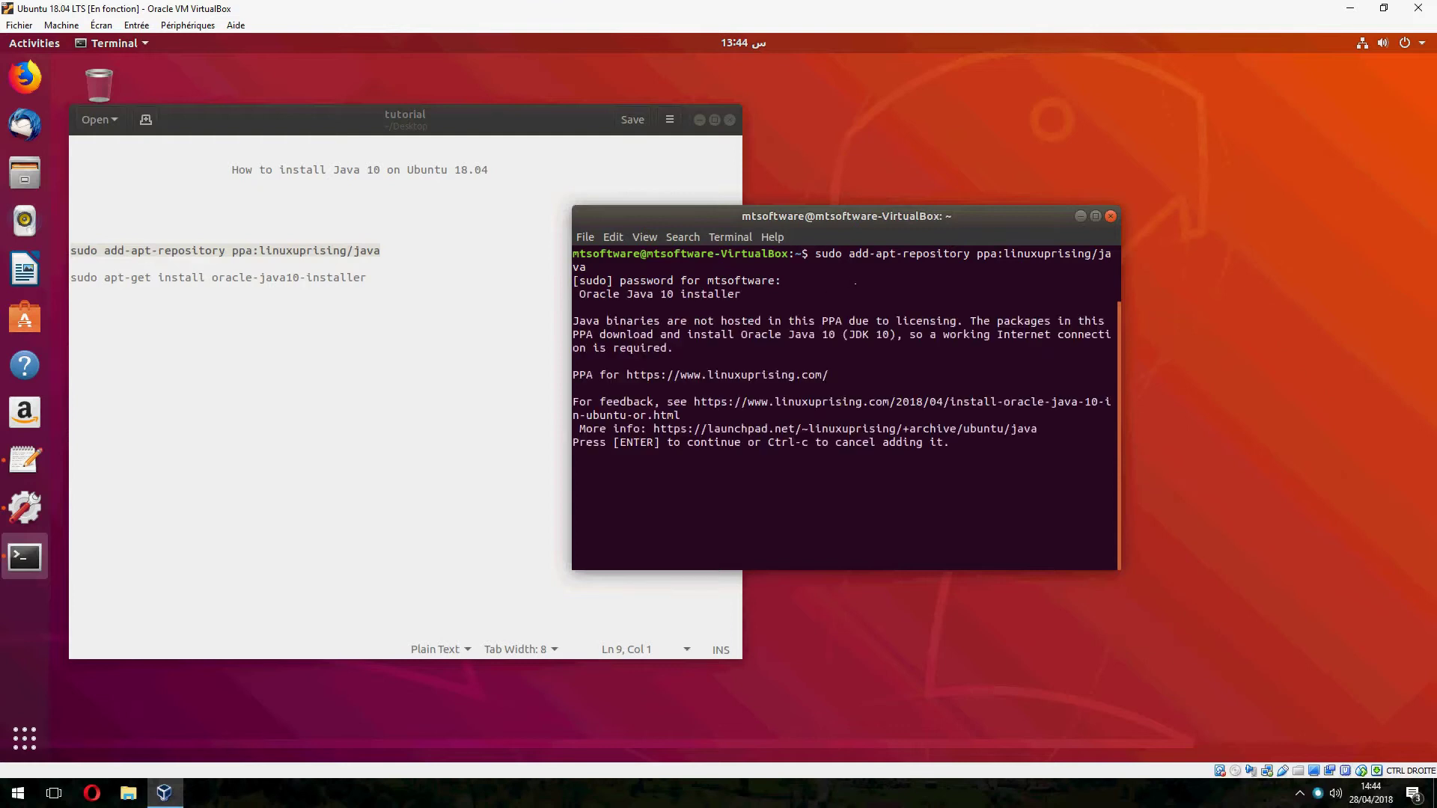
key("Return")
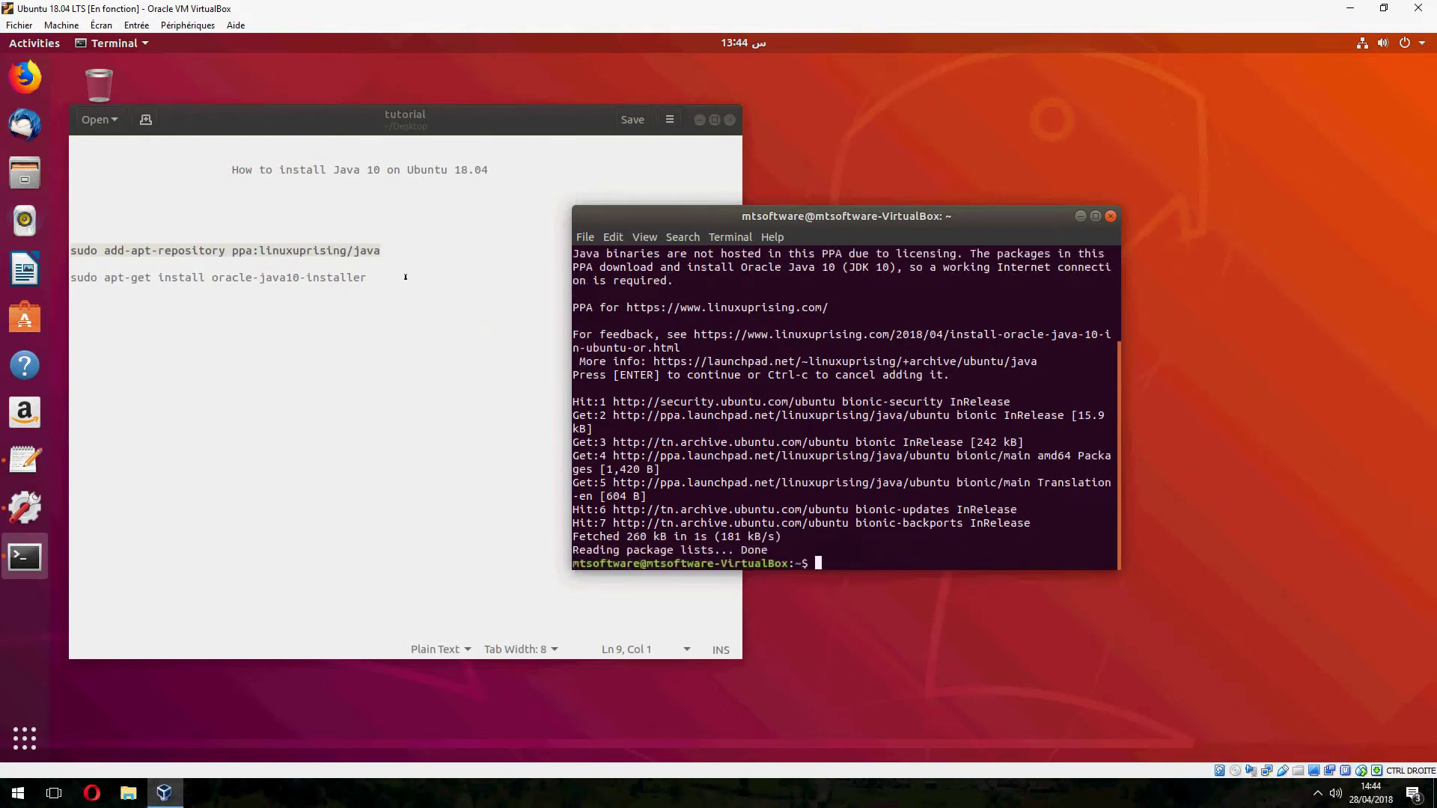
Copy the apt-get install oracle-java10-installer line from the tutorial notes
left_click(488, 288)
triple_click(158, 280)
right_click(158, 291)
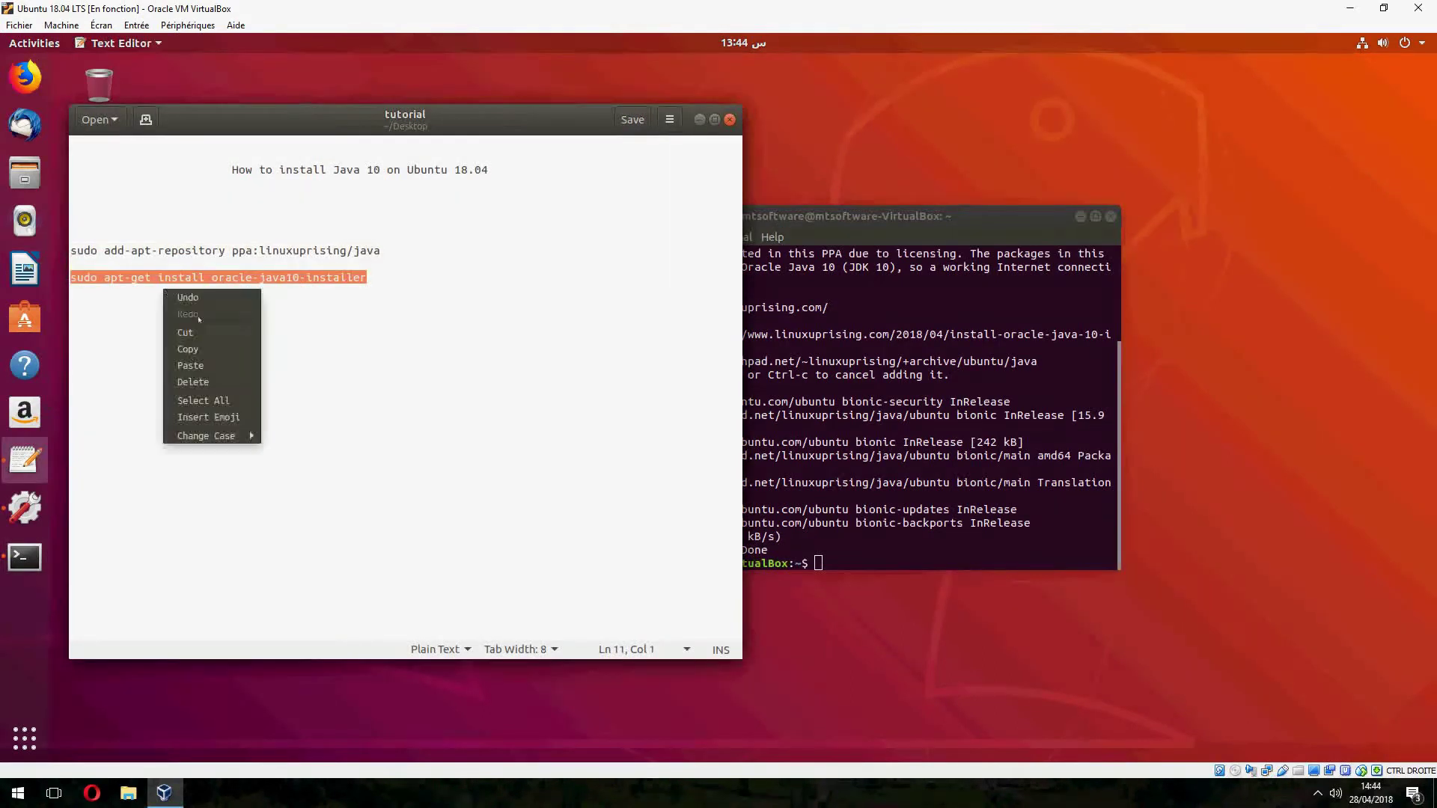
left_click(192, 344)
Run the oracle-java10-installer install in a cleared terminal and confirm continuing
left_click(918, 550)
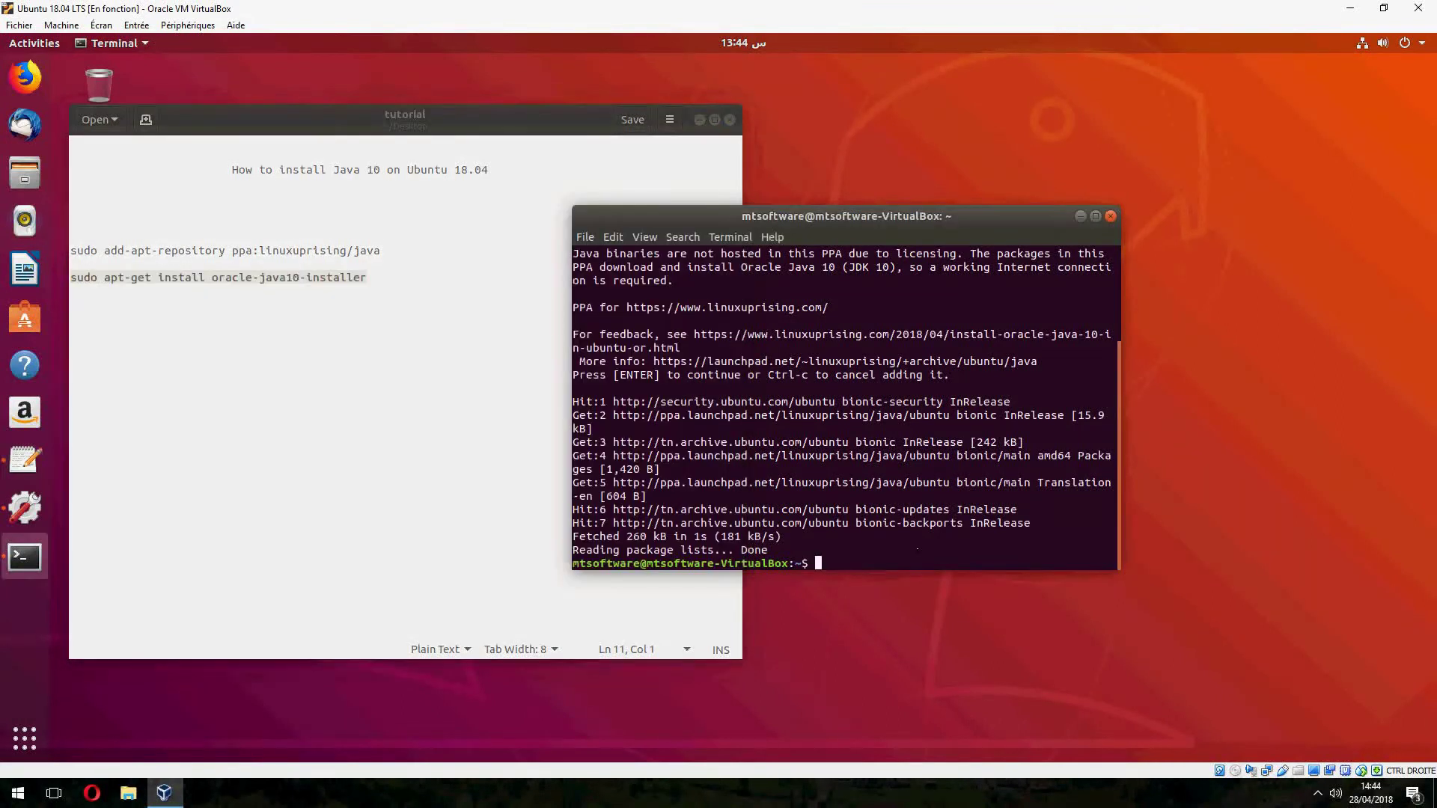
type("clear")
key("Return")
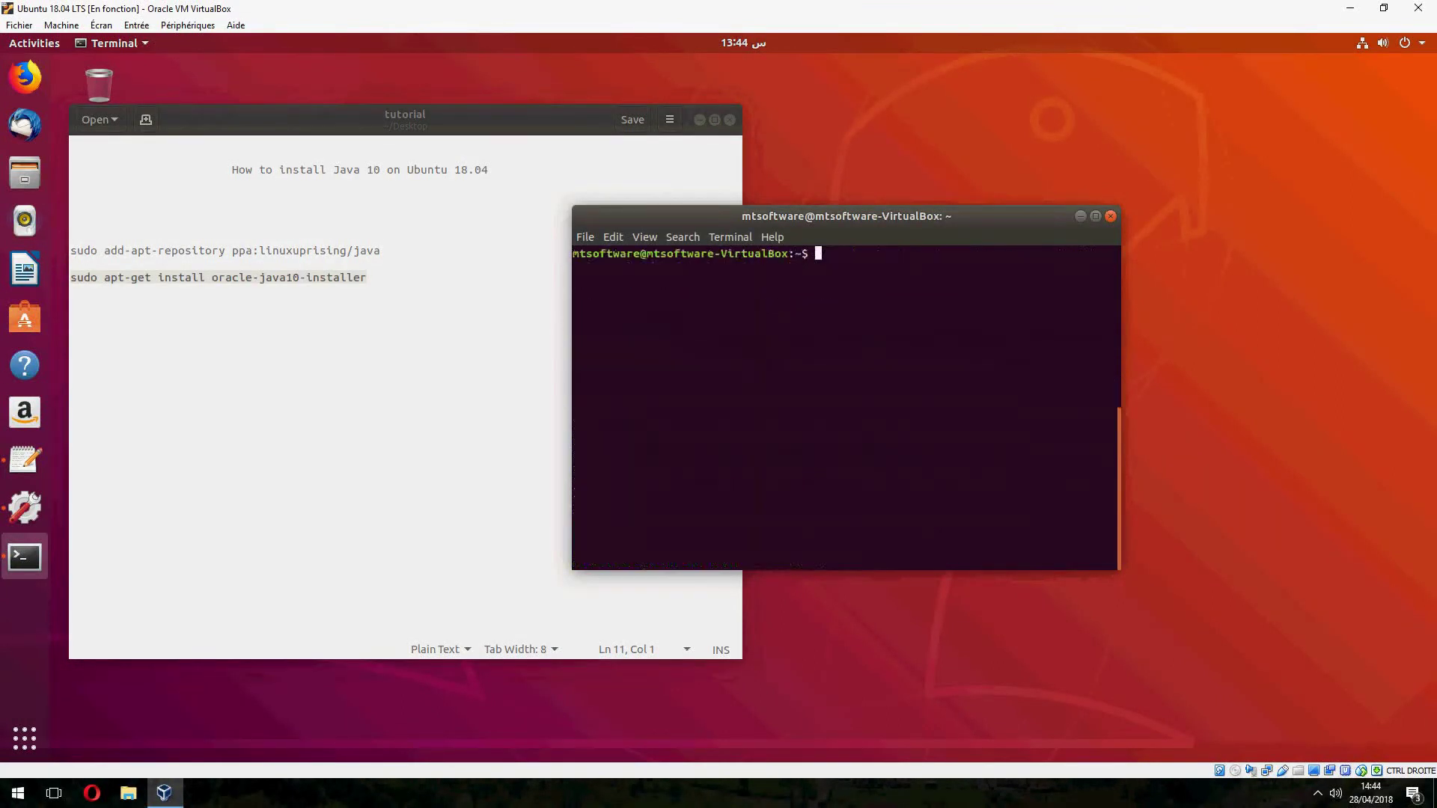
right_click(871, 295)
left_click(888, 337)
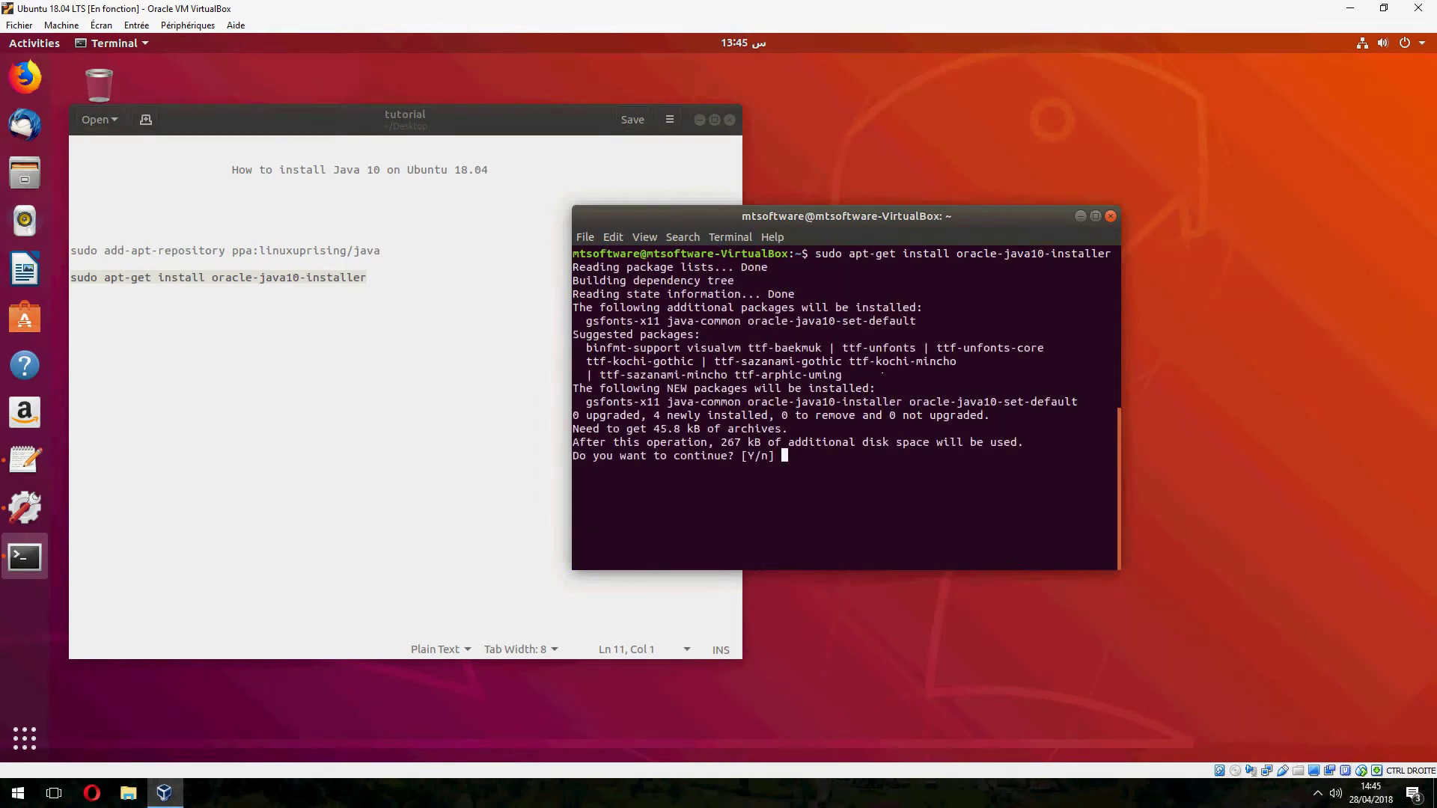
type("y")
key("Return")
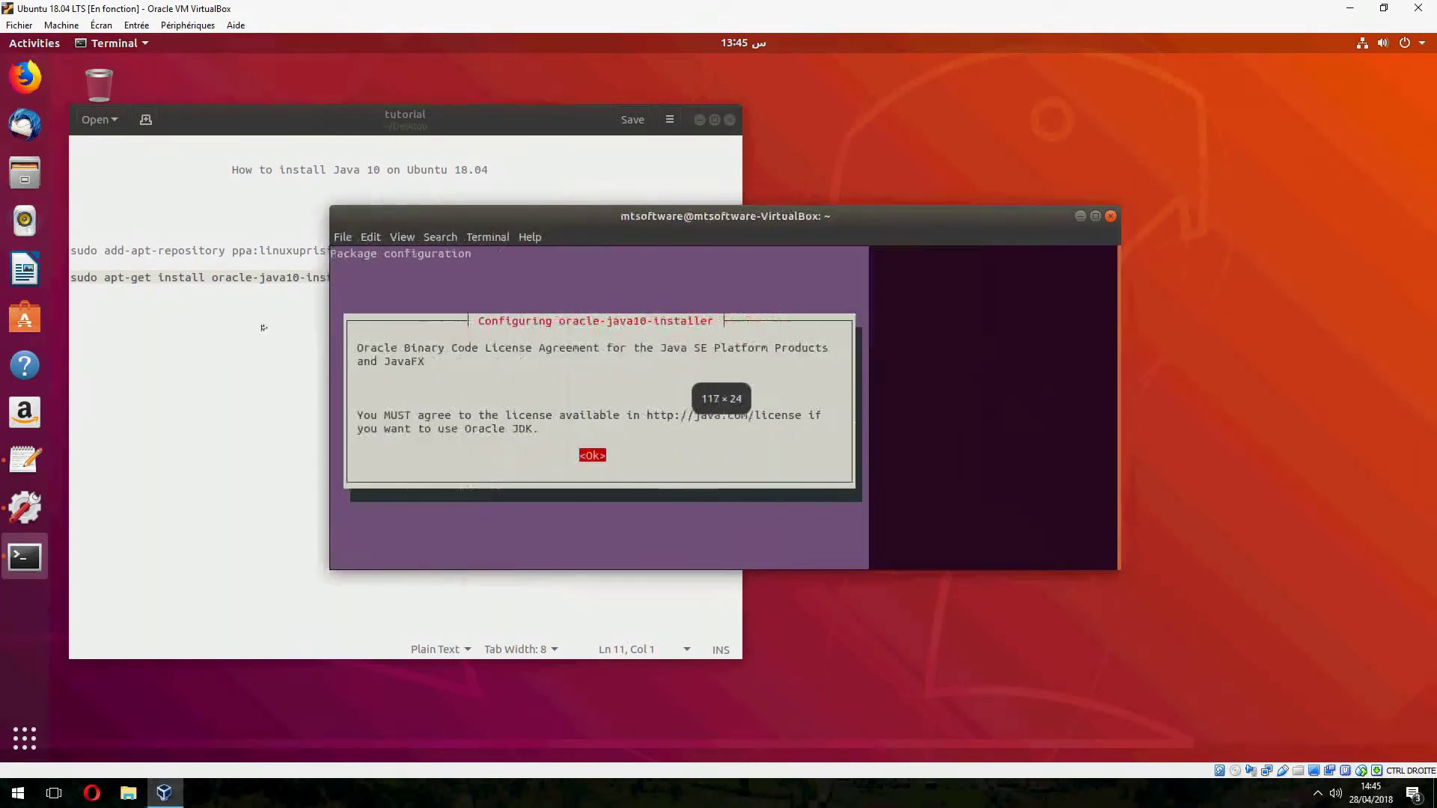
Enlarge the terminal and accept the Oracle license, choosing Ok and then Yes
left_click_drag(570, 333, 262, 332)
left_click_drag(1122, 584, 1378, 716)
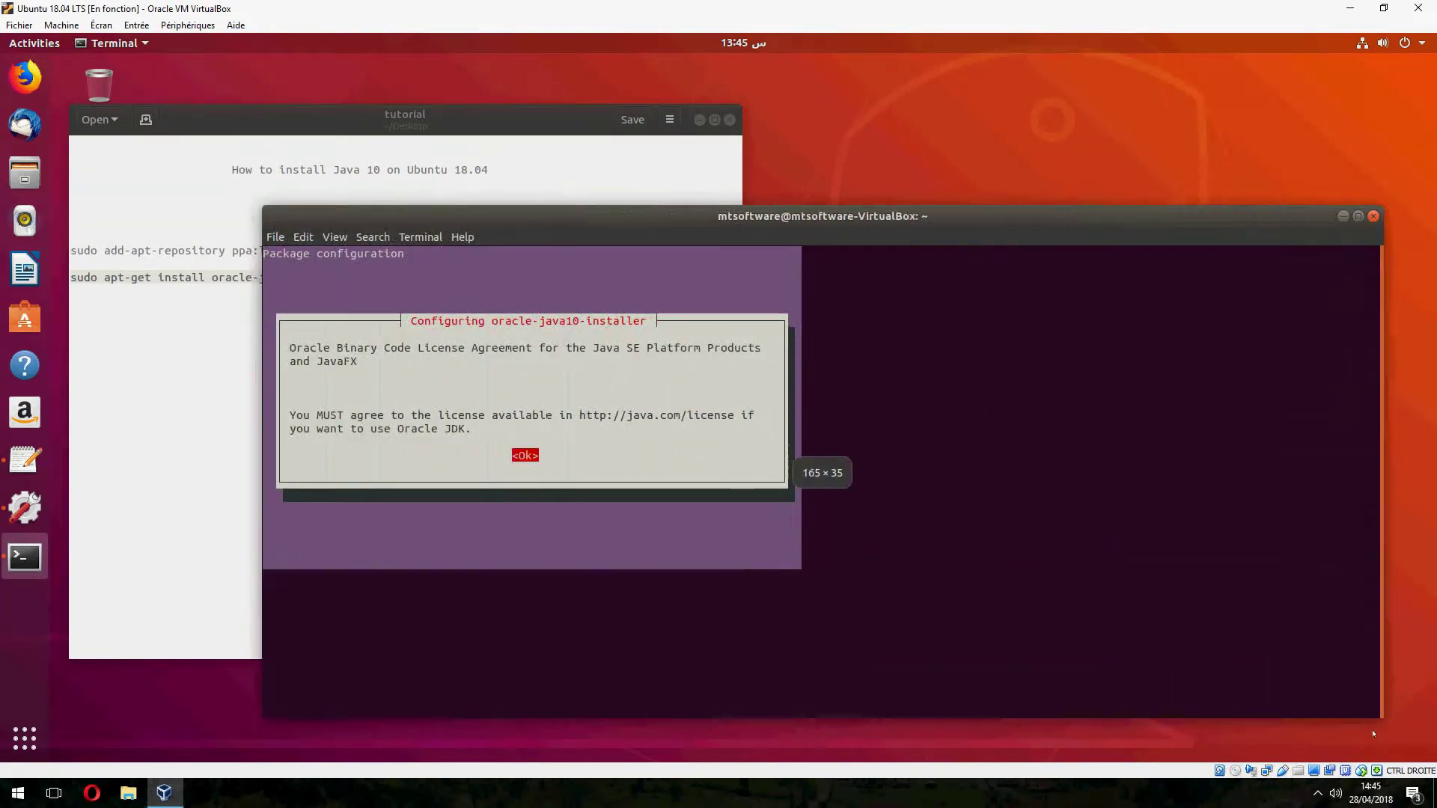
key("Return")
key("Left")
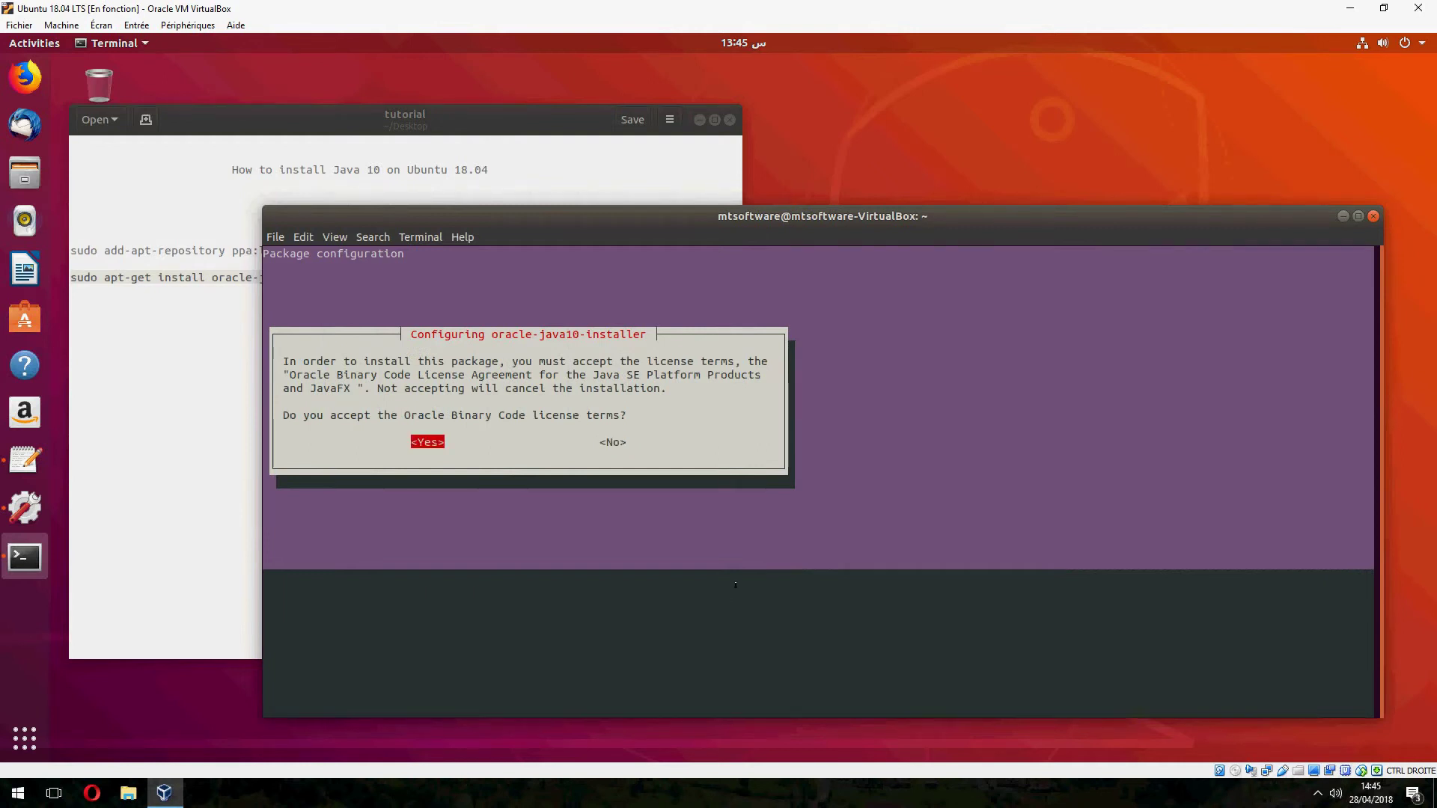
key("Return")
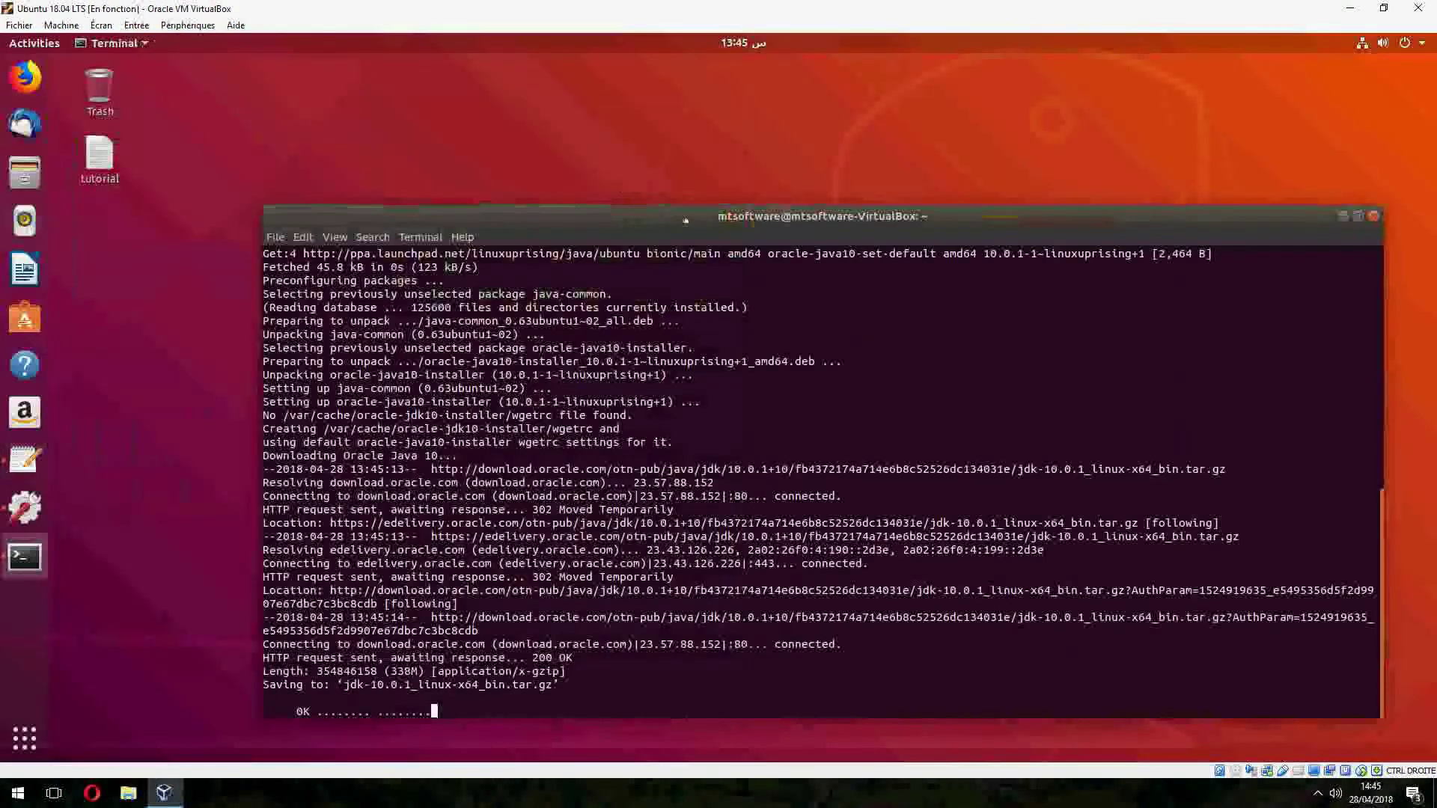
Move the terminal up-left while the JDK 10.0.1 download and setup finish
left_click_drag(685, 220, 614, 131)
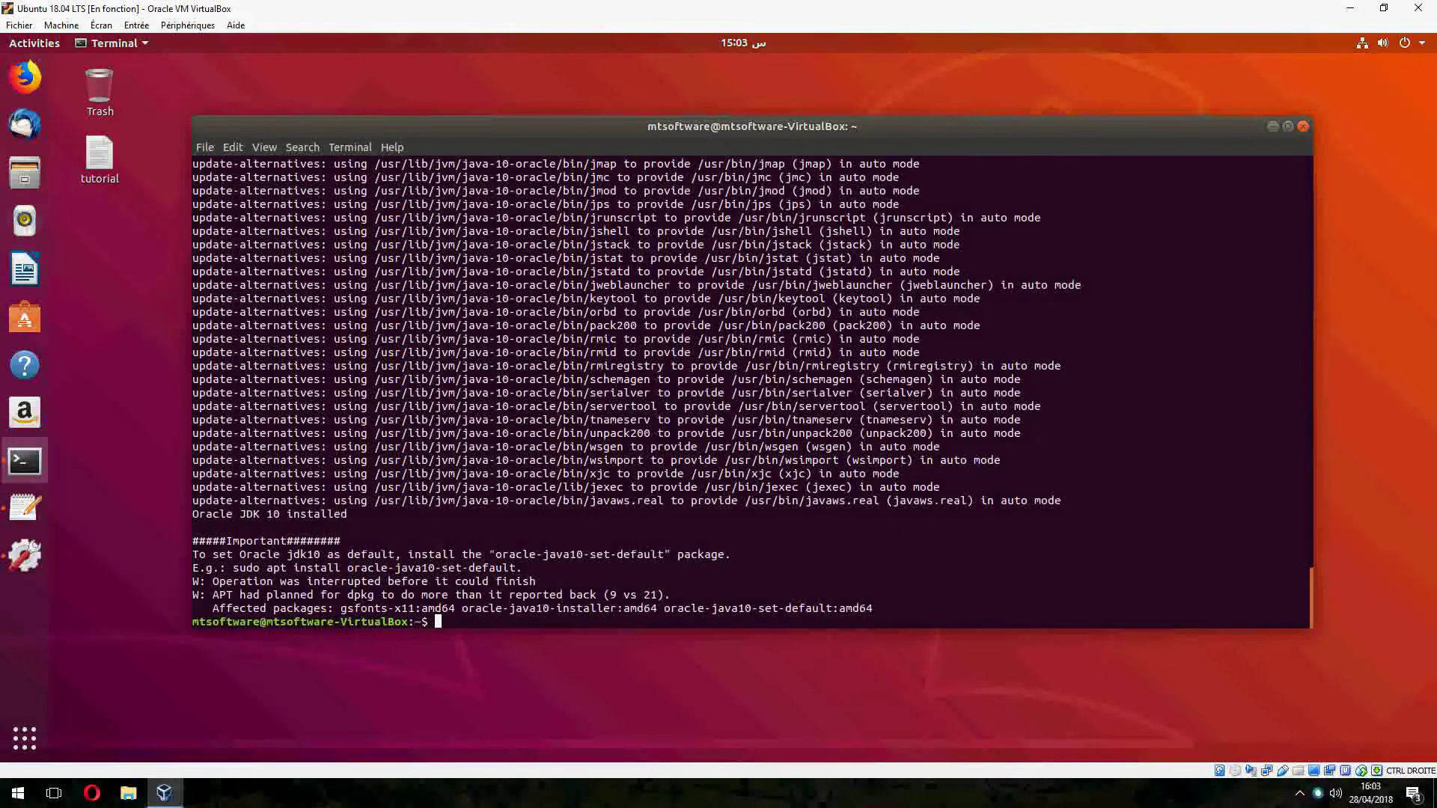
Run the suggested 'sudo apt install oracle-java10-set-default' command and enter the password
left_click_drag(233, 567, 318, 574)
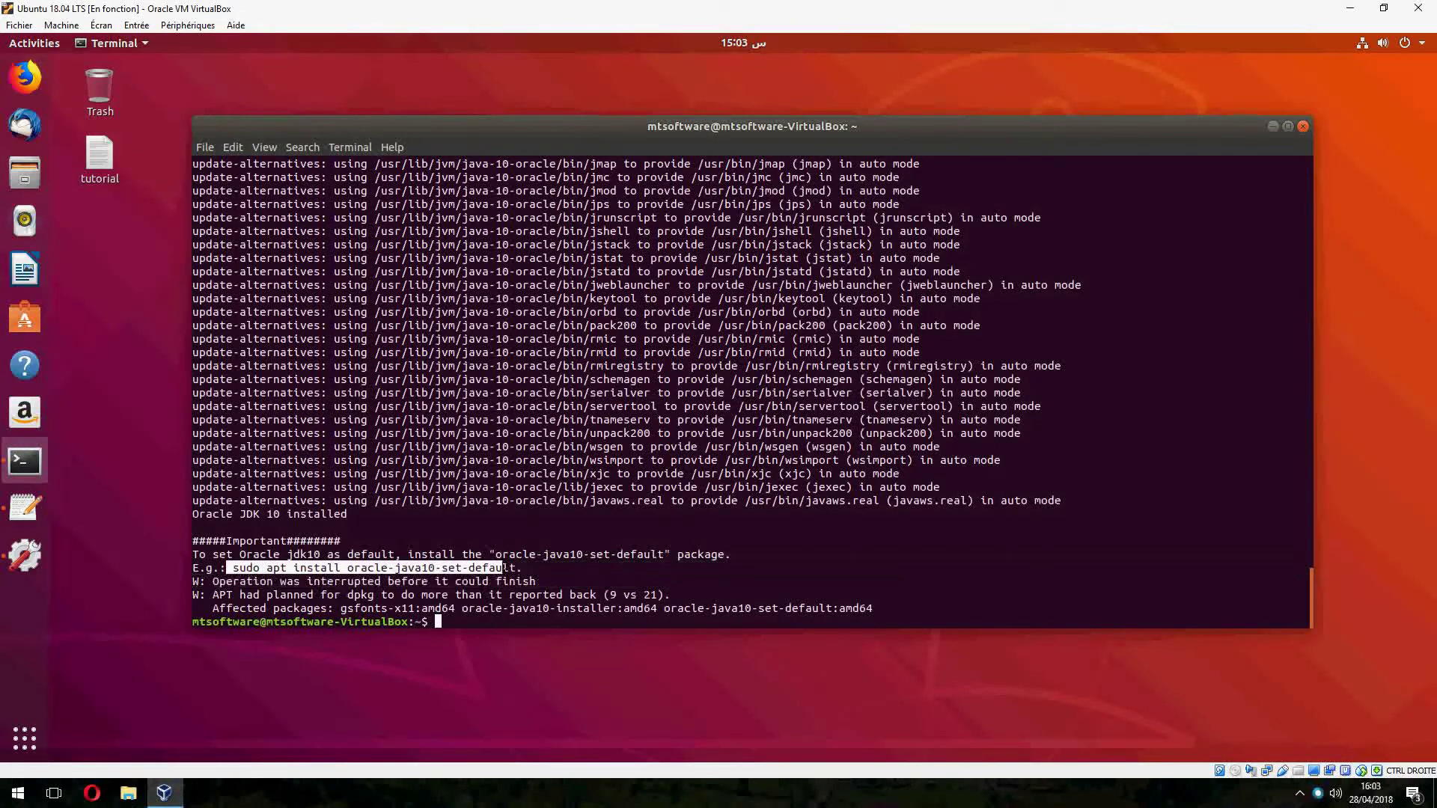
mouse_move(318, 569)
left_mouse_down()
mouse_move(524, 569)
mouse_move(505, 569)
left_mouse_up()
right_click(501, 569)
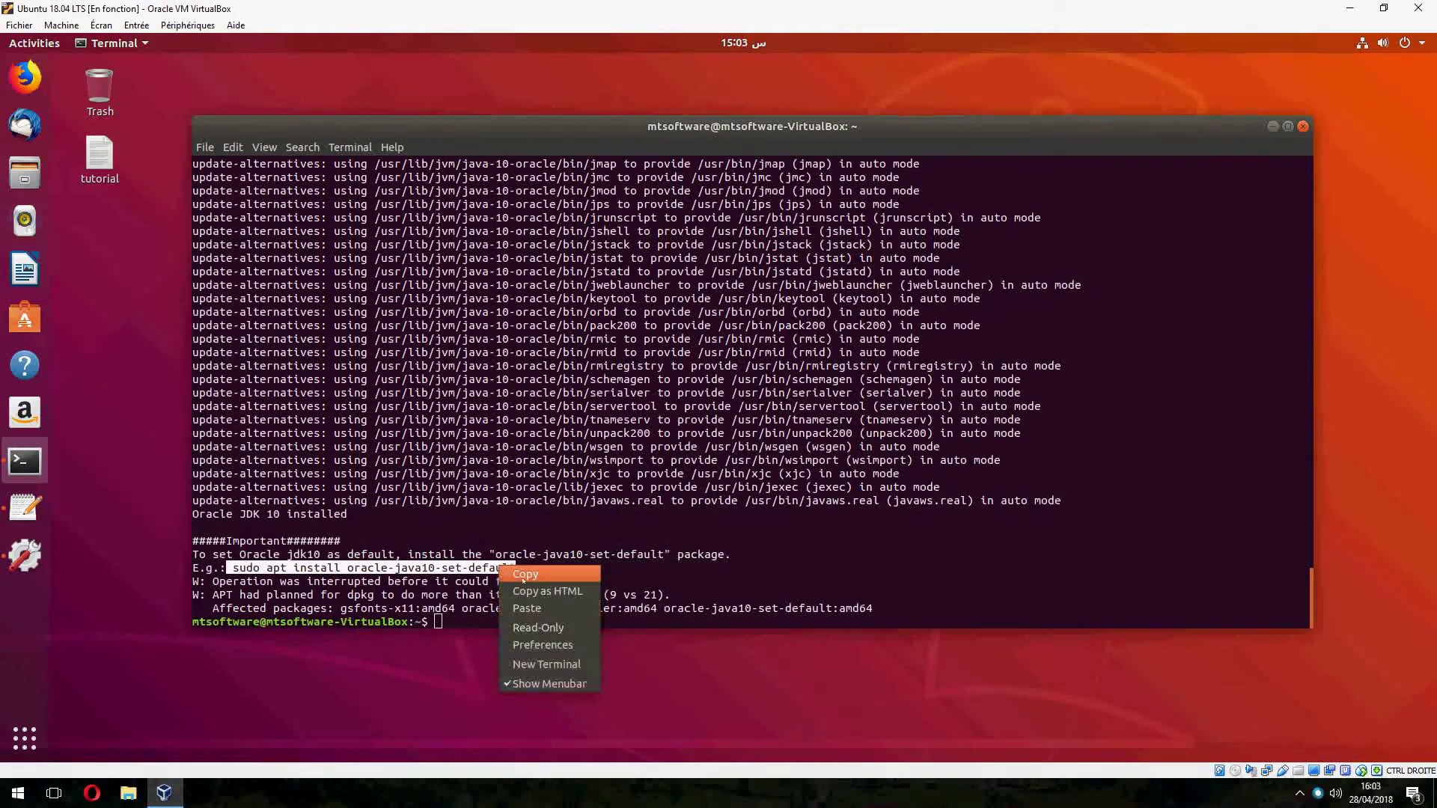
left_click(525, 574)
right_click(680, 579)
left_click(702, 613)
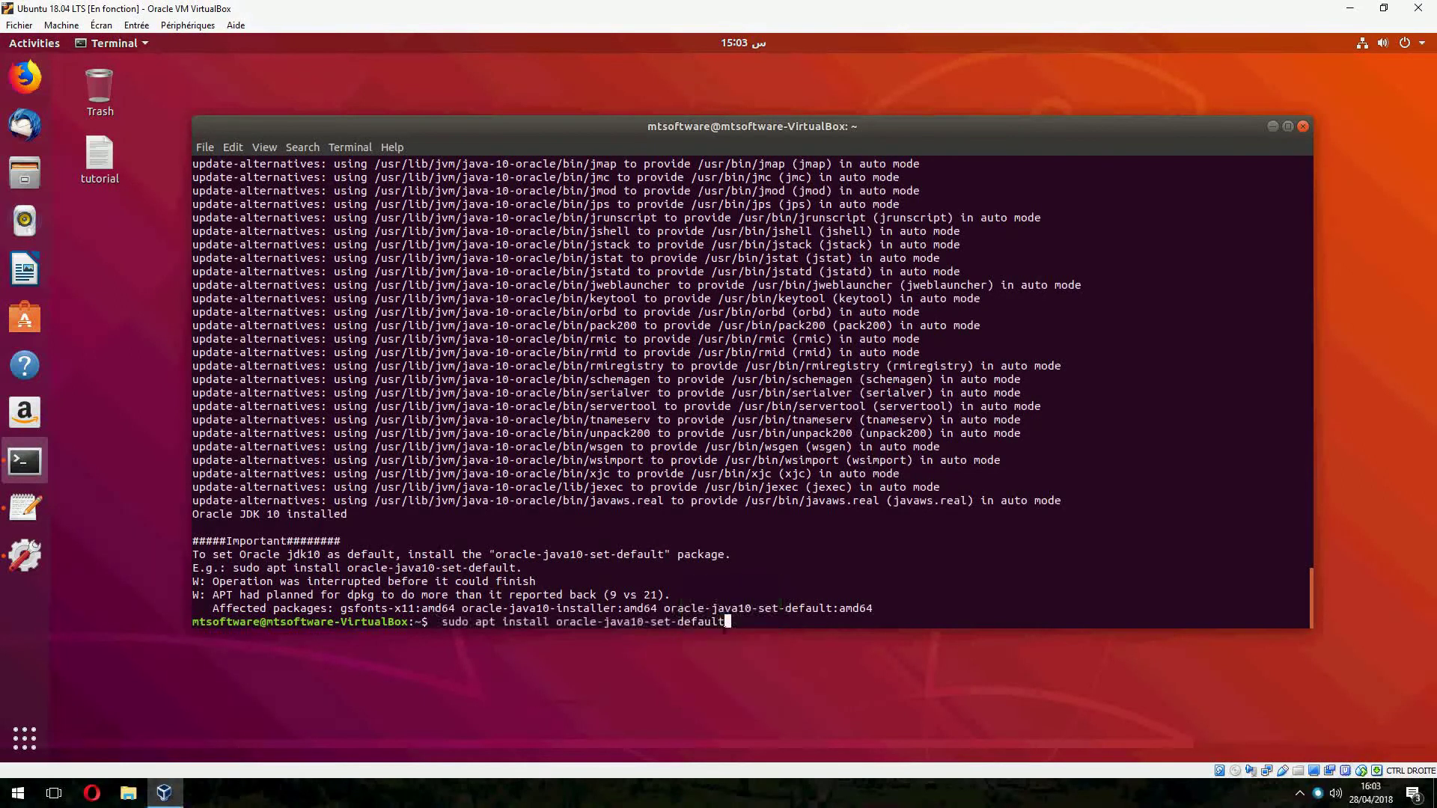
key("Return")
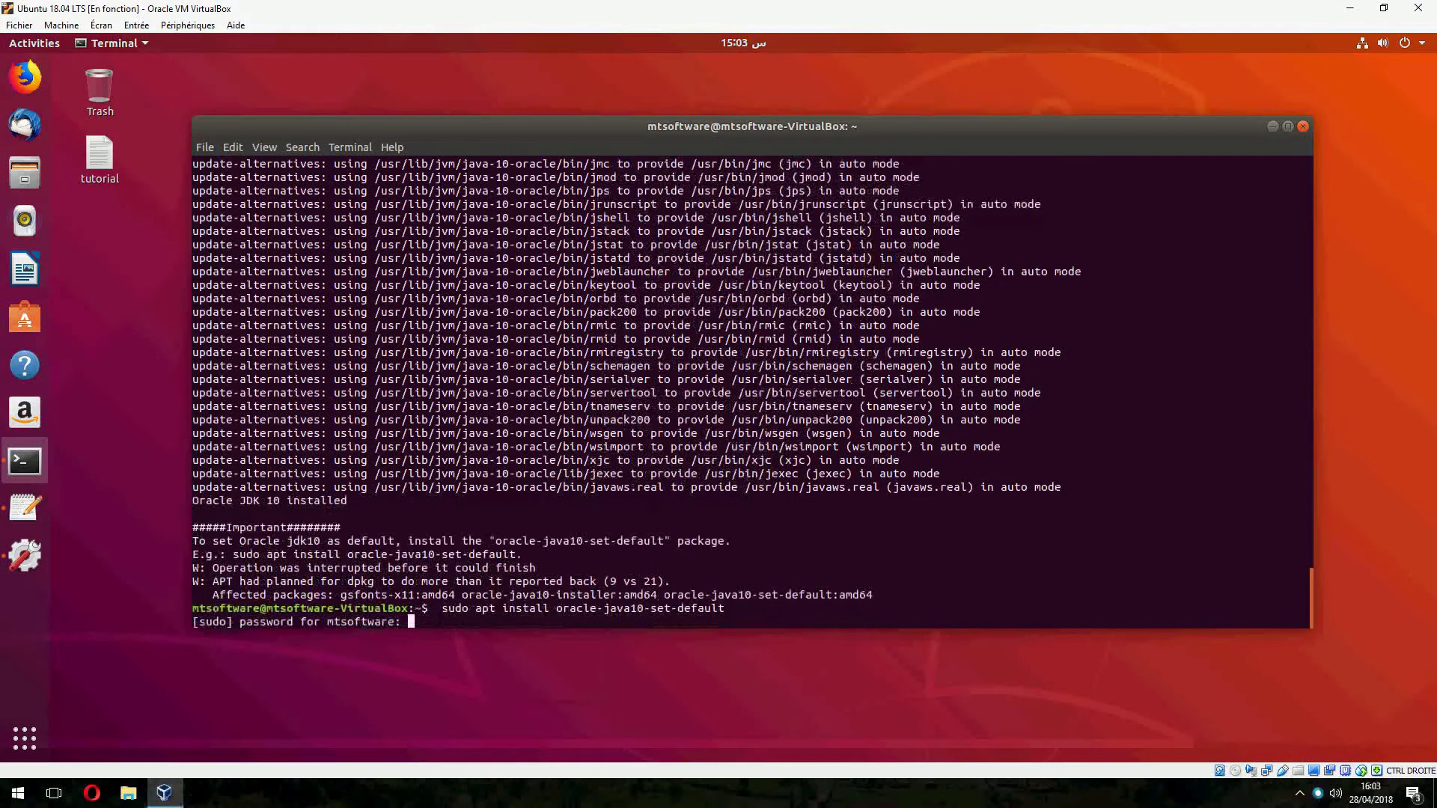
key("Return")
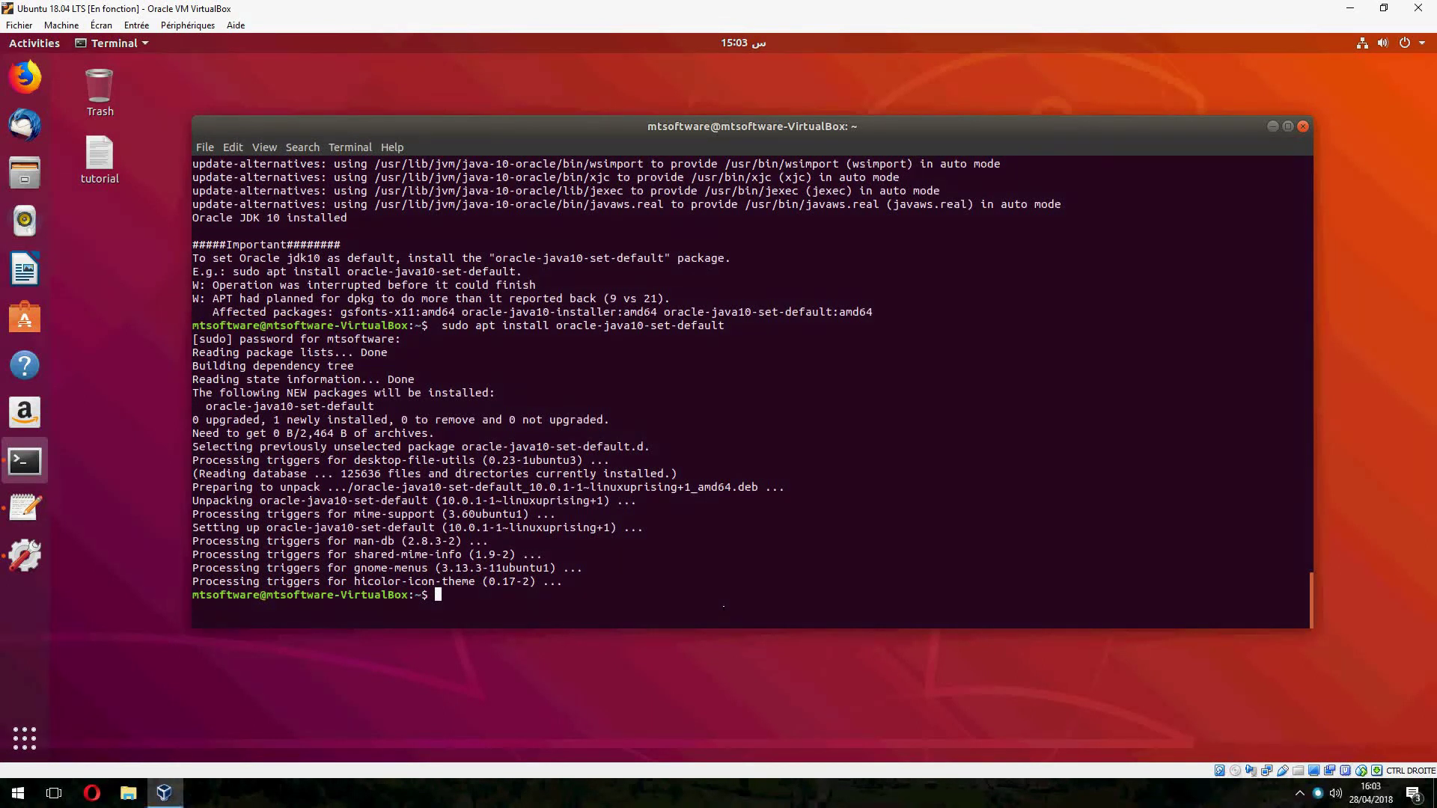
type("clear")
Clear the terminal, run java --version, and highlight the reported version 10.0.1
key("Return")
type("java -")
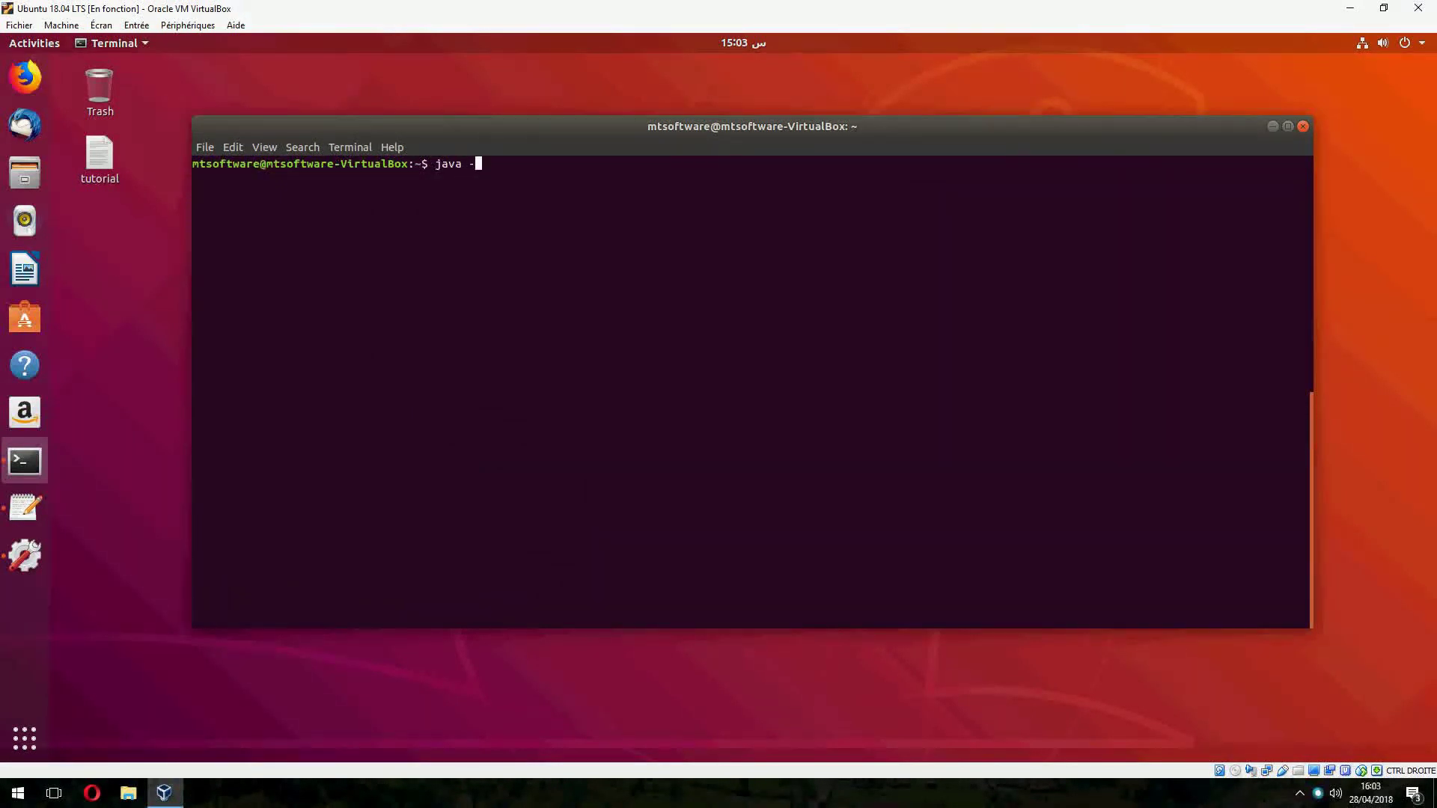
type("-version")
key("Return")
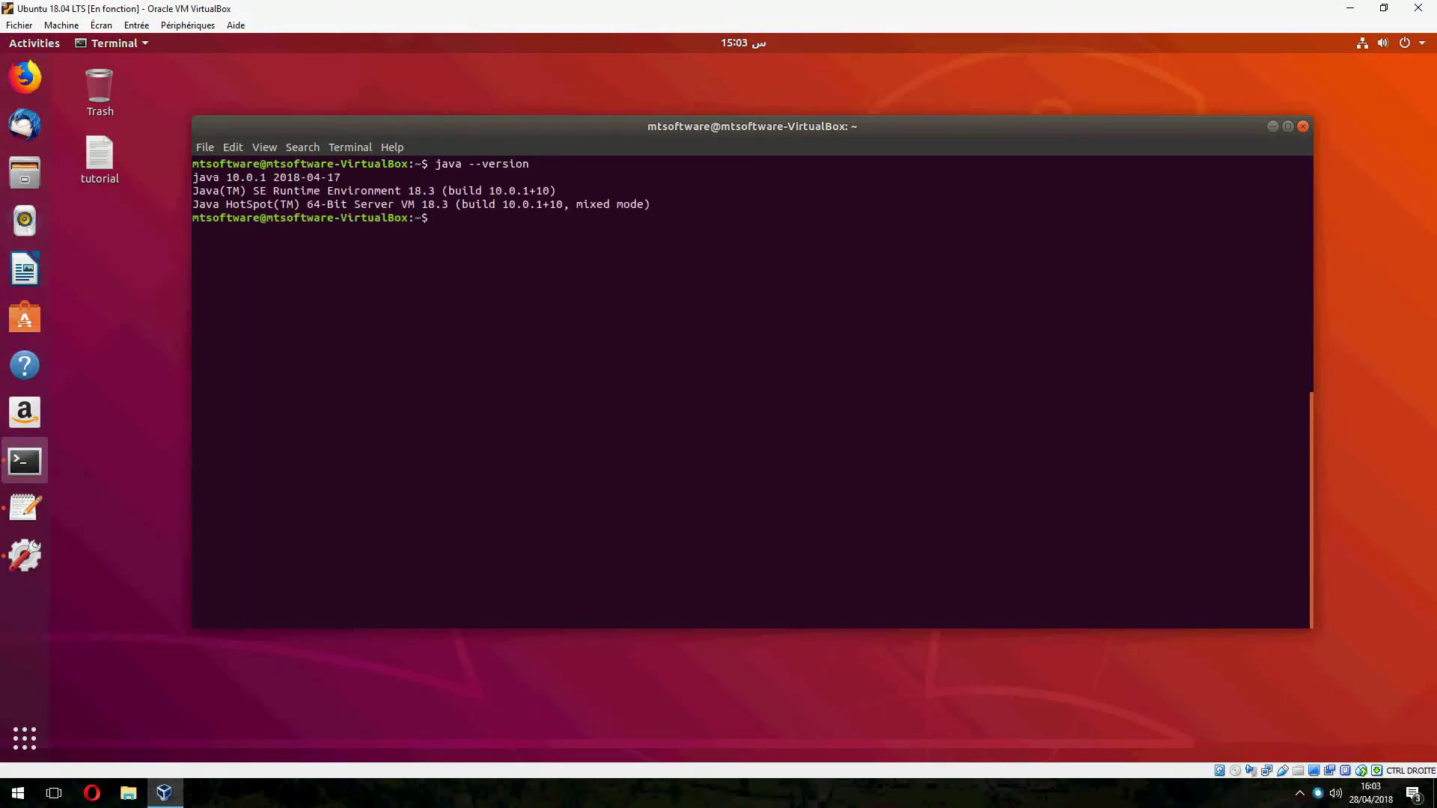
left_click_drag(232, 178, 786, 177)
left_click(599, 300)
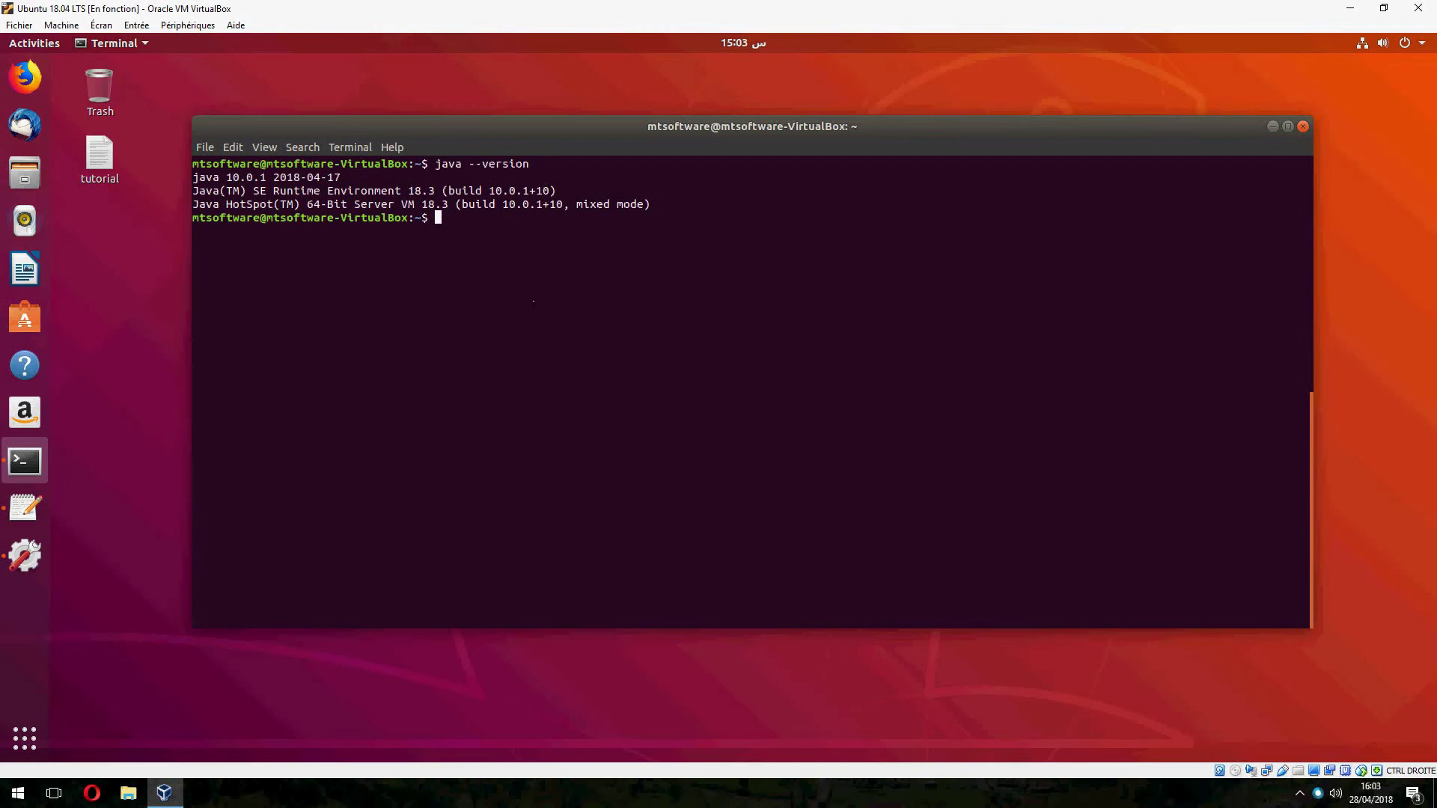